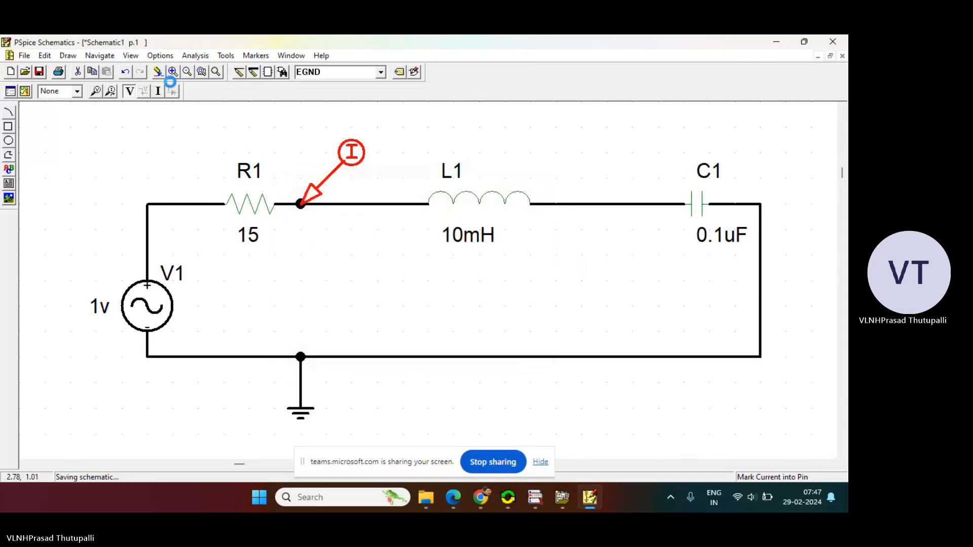
click(198, 56)
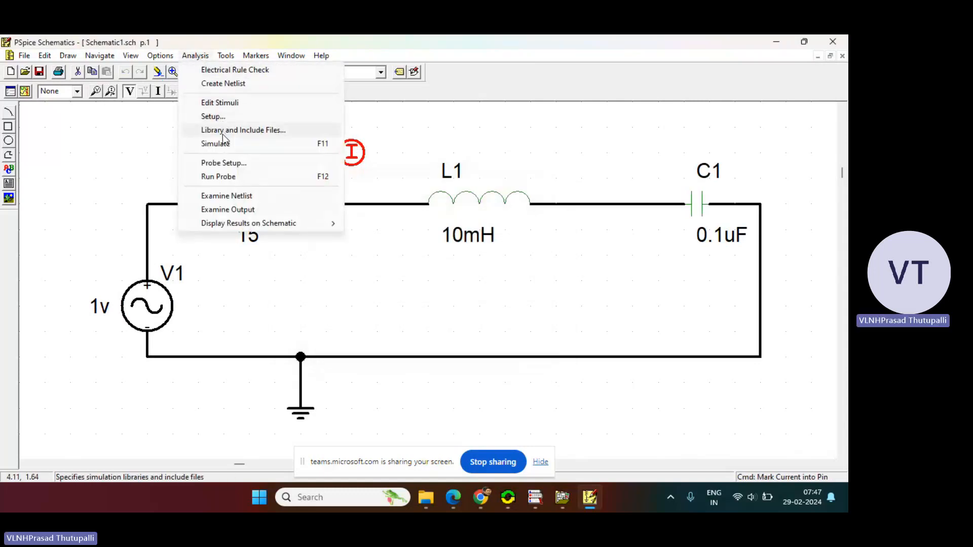
click(227, 118)
click(548, 221)
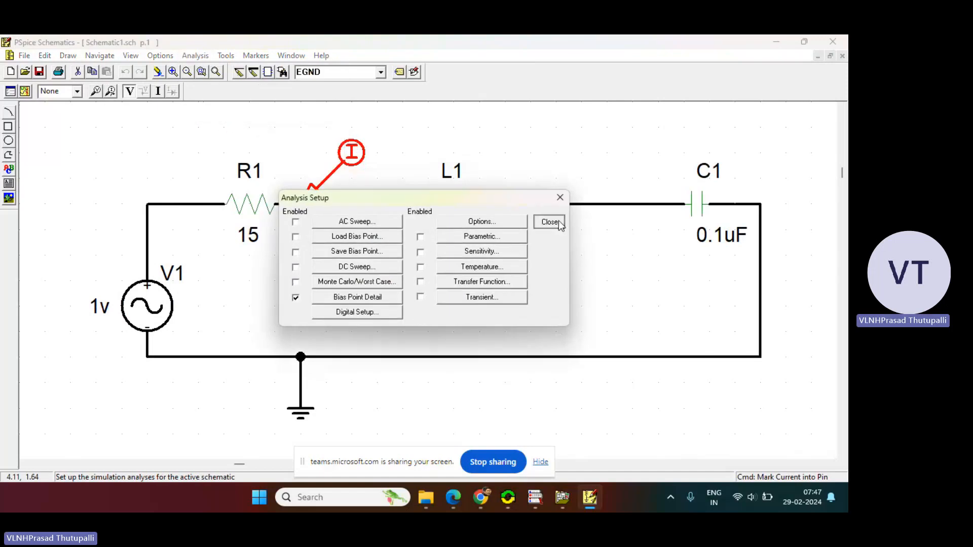
Enable the AC sweep in the analysis setup and open its sweep settings
click(11, 92)
drag(365, 198, 370, 169)
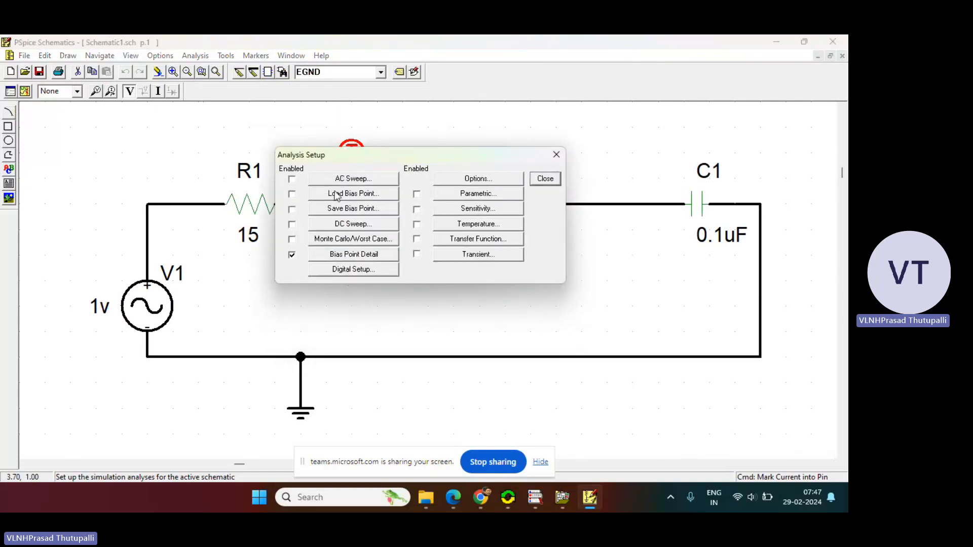
click(291, 180)
click(362, 184)
drag(428, 142, 441, 132)
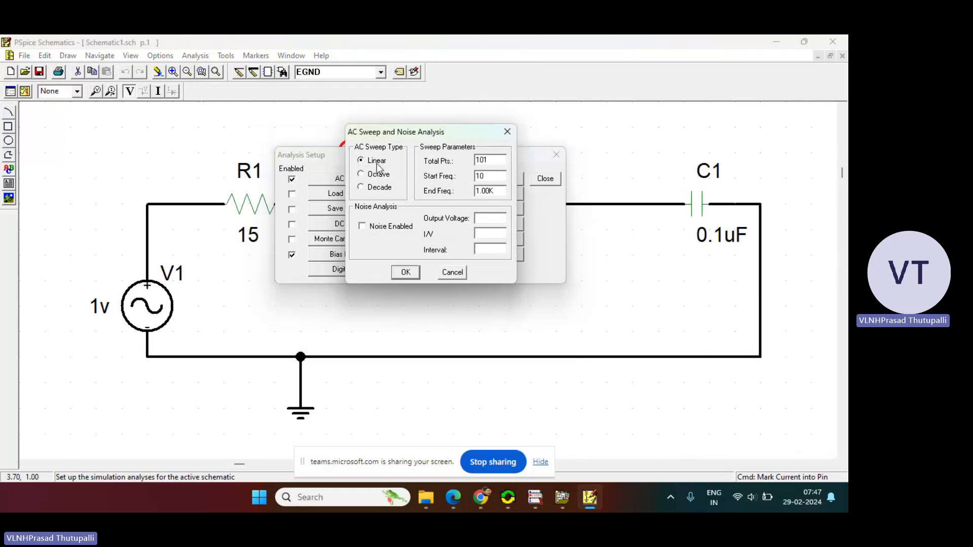
Configure the AC sweep as Decade with 101 points per decade, from 10 to 100K, and close the analysis setup
click(378, 188)
drag(490, 159, 450, 175)
click(487, 191)
key(BackSpace)
key(BackSpace)
click(406, 272)
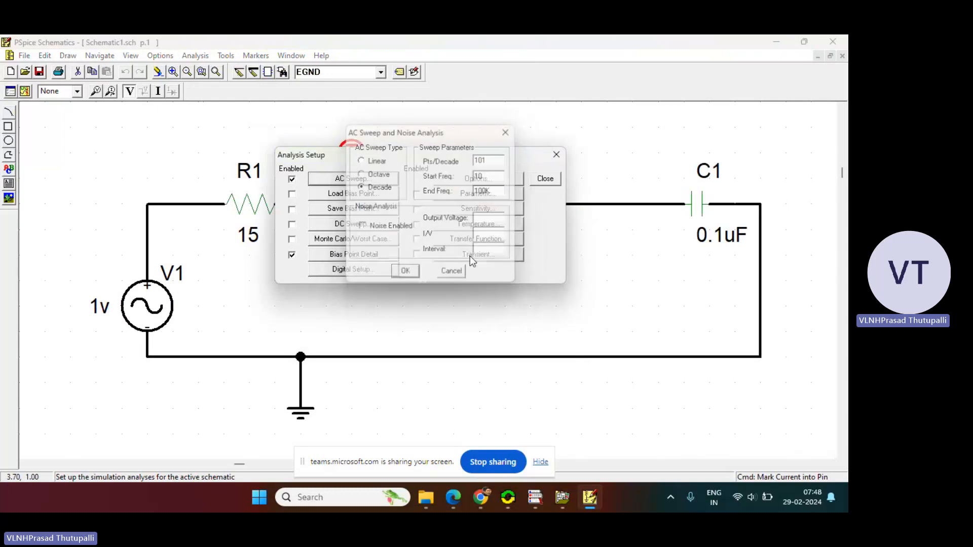
click(553, 182)
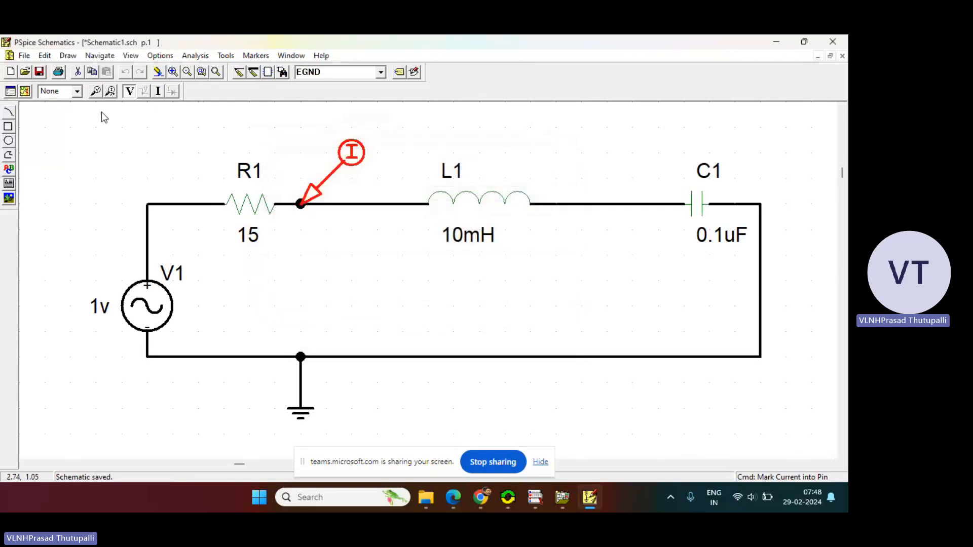
Save the schematic, simulate it and bring up the resistor current's frequency plot in OrCAD PSpice A/D
click(39, 72)
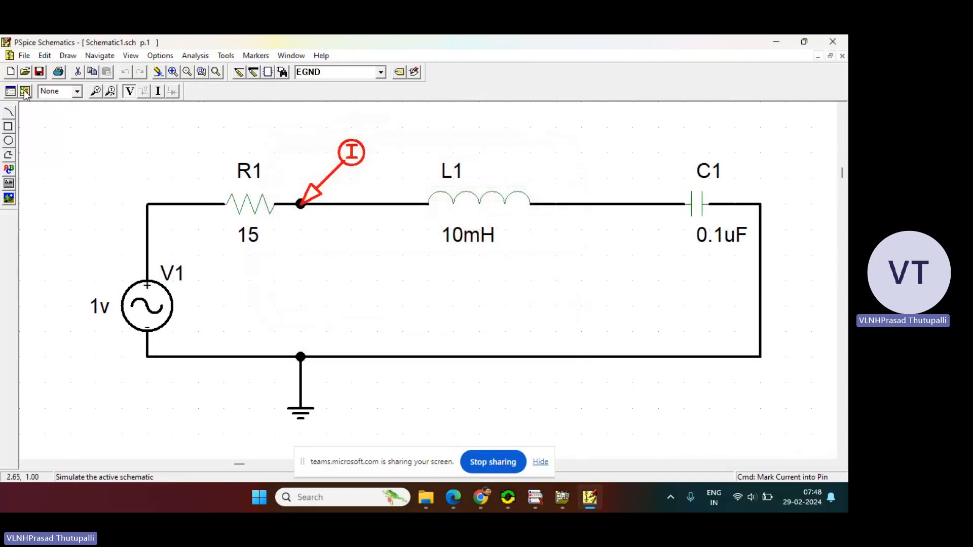
click(24, 92)
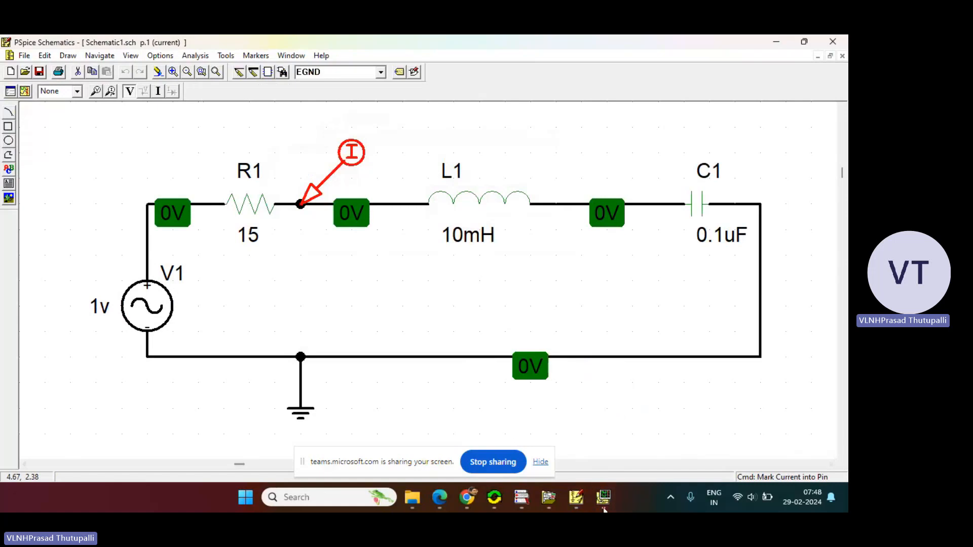
click(603, 503)
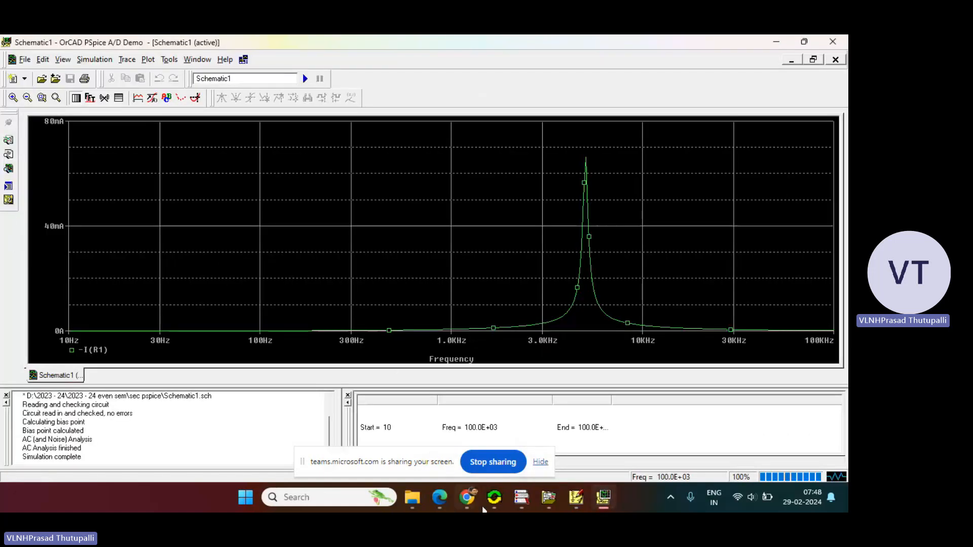
click(604, 503)
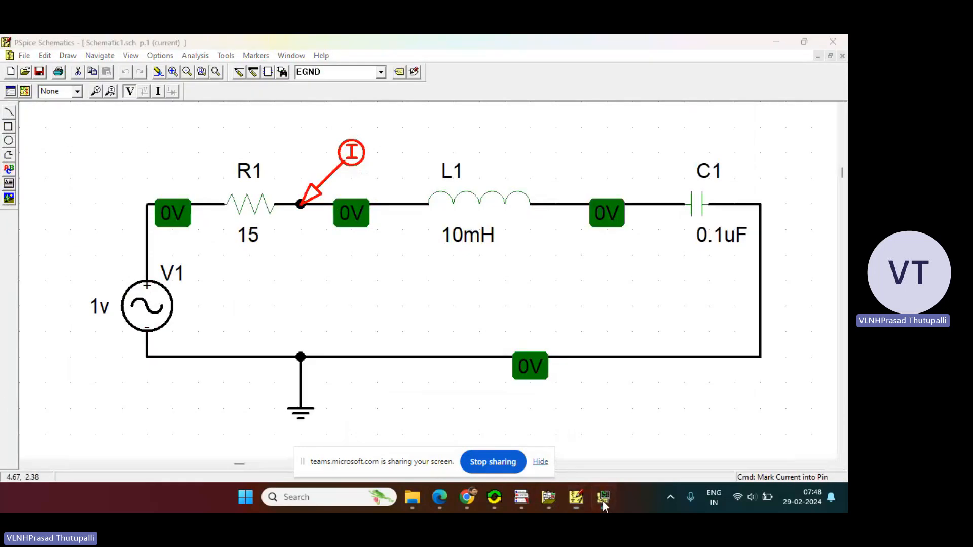
click(603, 501)
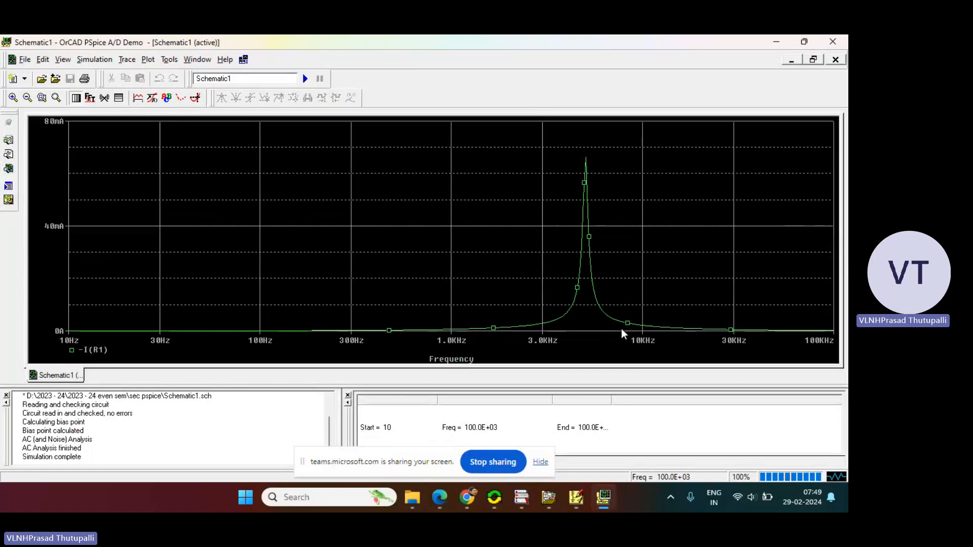
Switch to Edge and examine the hand-drawn current-versus-frequency resonance curve in see pspice 2023 - 24.pdf
click(439, 497)
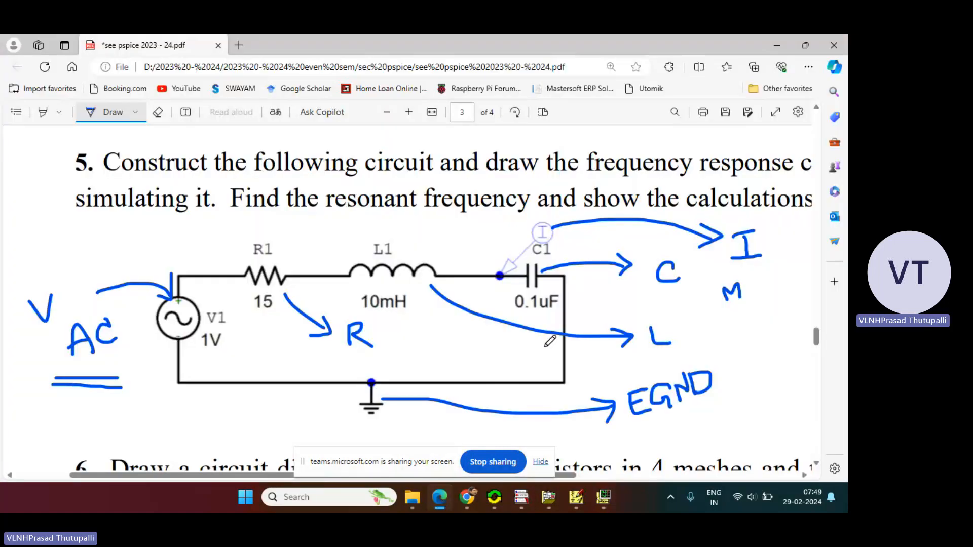
scroll(592, 322, down, 10)
scroll(594, 325, up, 2)
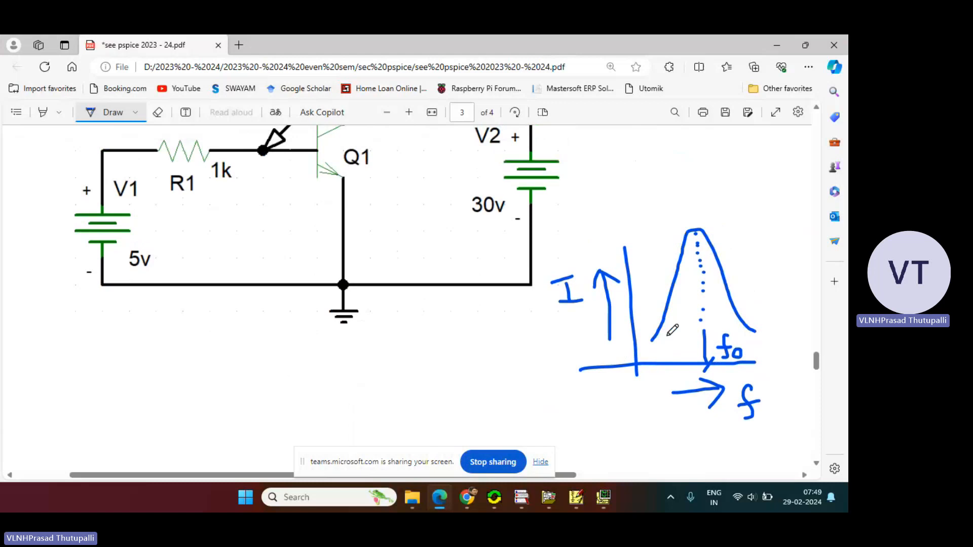
Return to OrCAD PSpice A/D, place the probe cursor on the current curve's peak and move its readout beside the curve
click(603, 497)
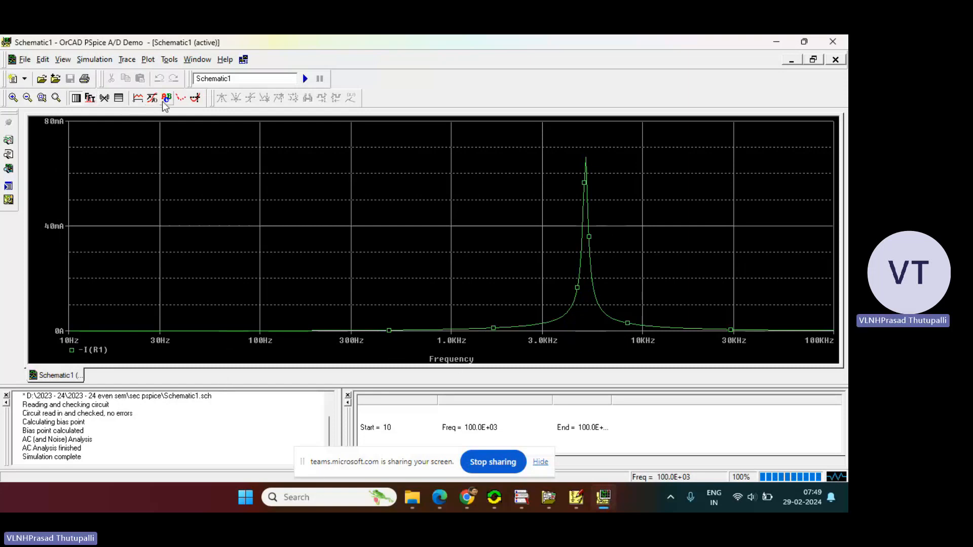
click(194, 101)
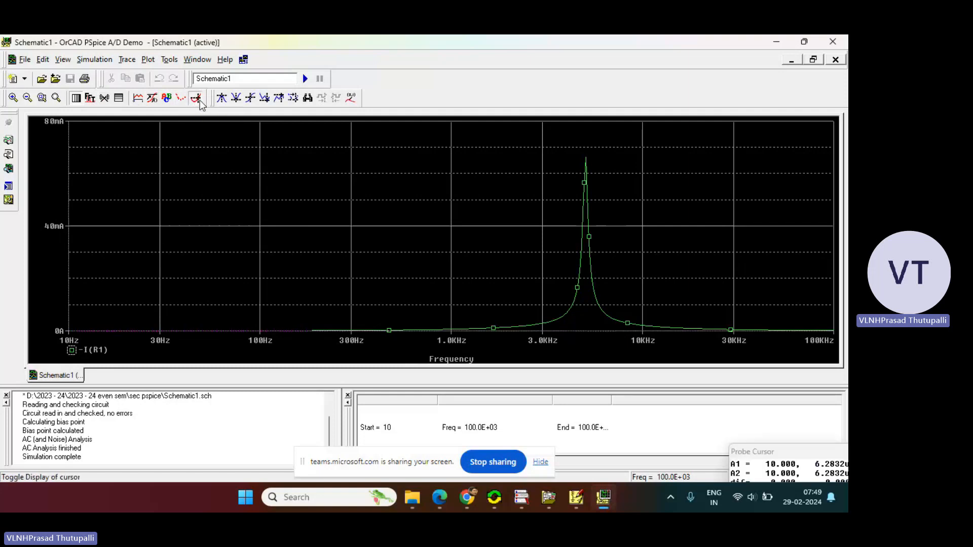
click(196, 100)
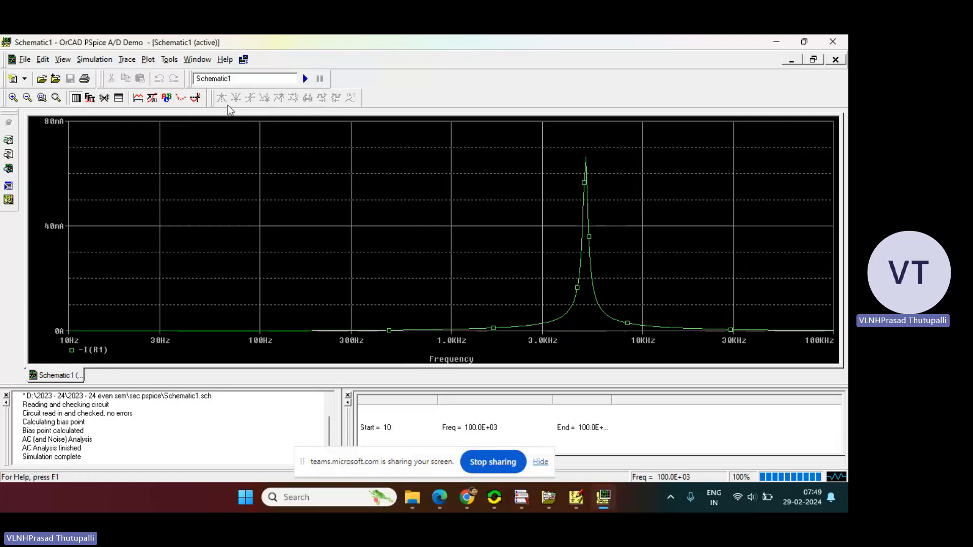
click(198, 101)
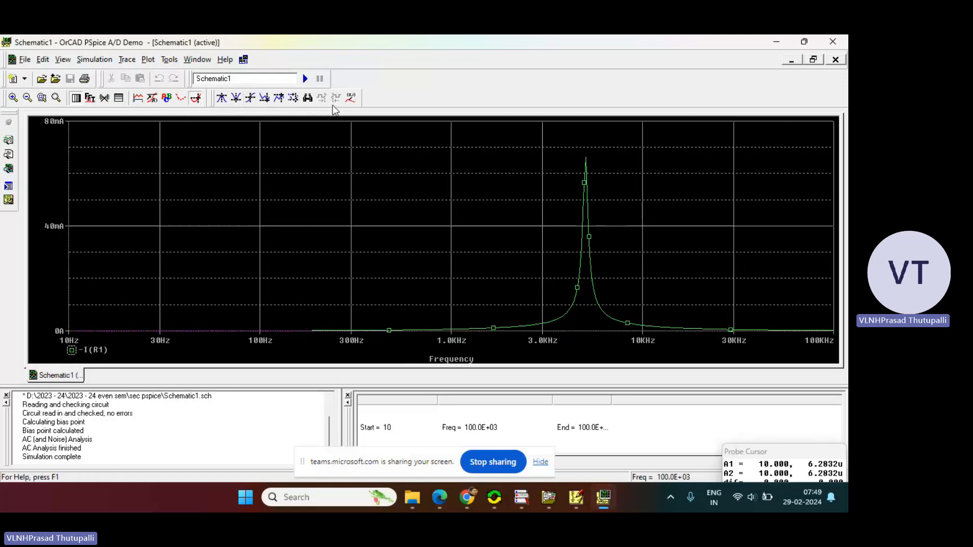
click(222, 99)
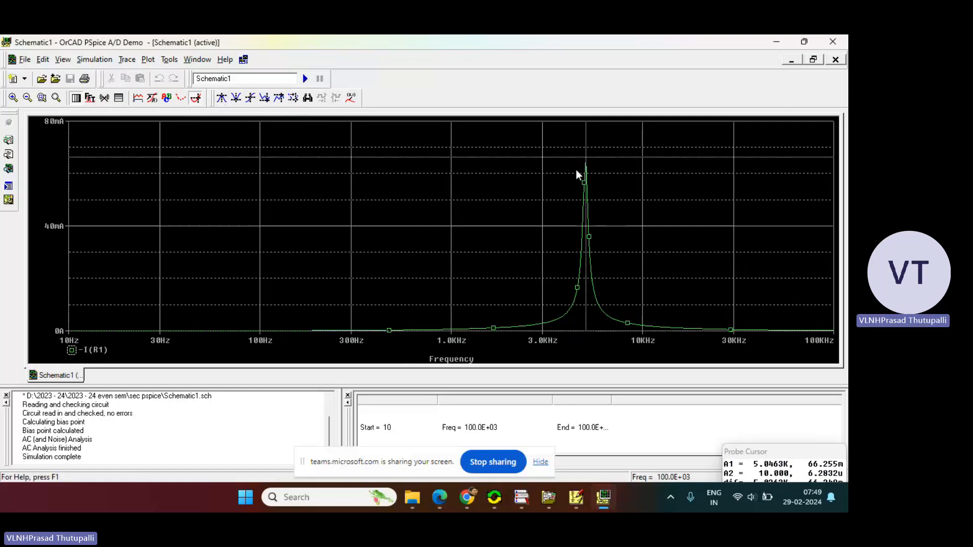
drag(774, 451, 704, 211)
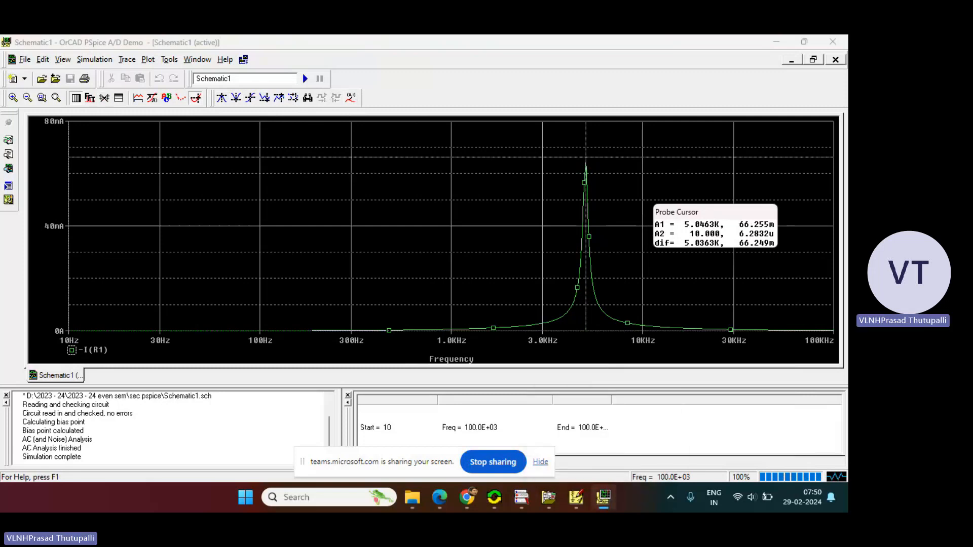
Switch to PSpice Schematics, set inductor L1's value to 50mH and save the schematic
click(577, 499)
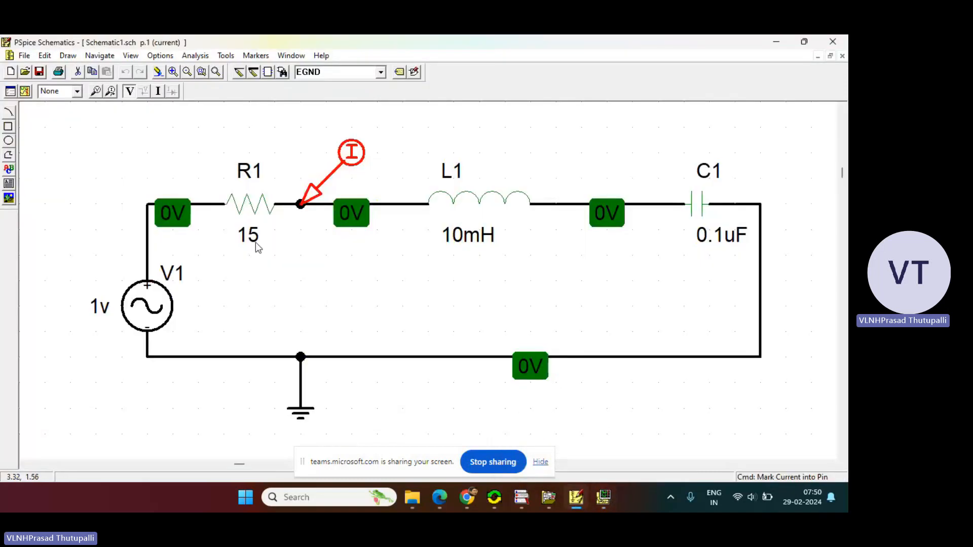
click(461, 239)
double_click(454, 240)
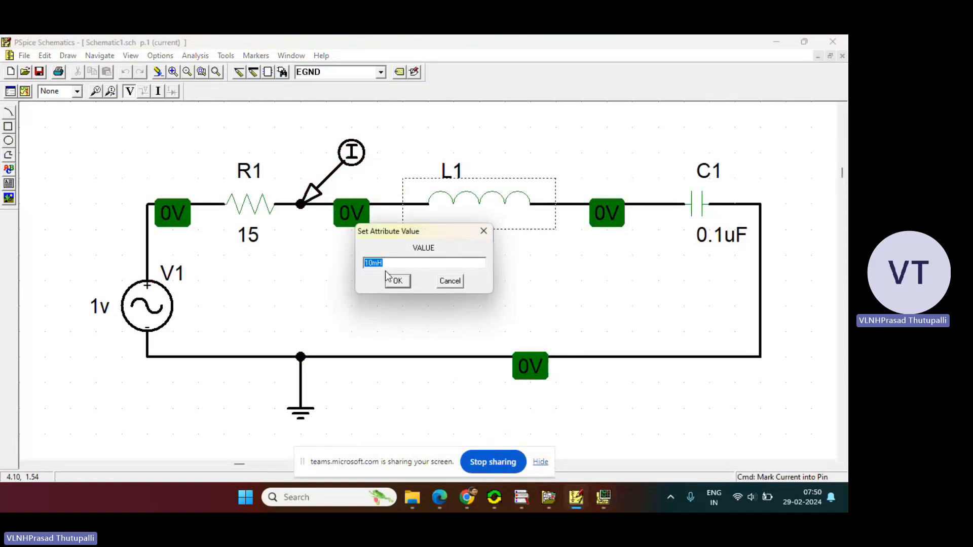
text(50mH)
click(400, 284)
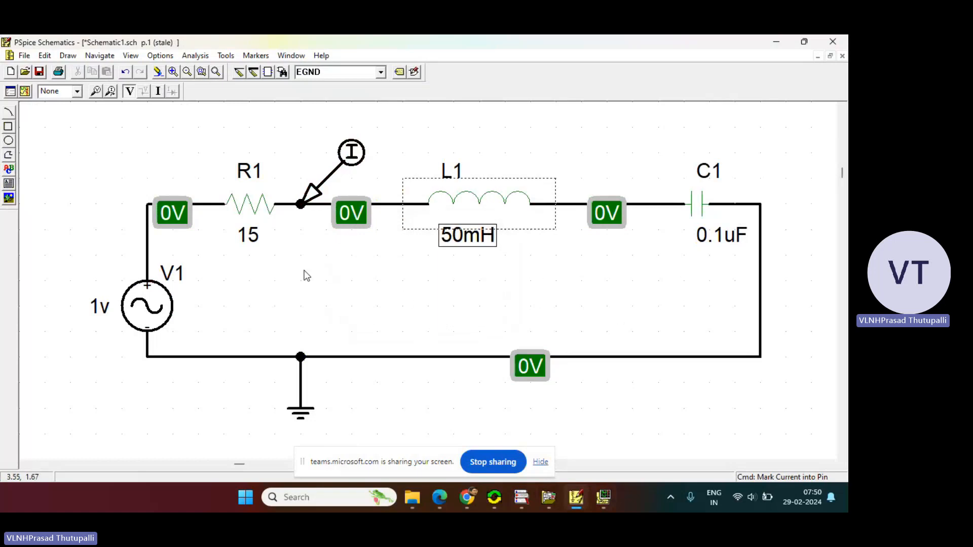
click(40, 73)
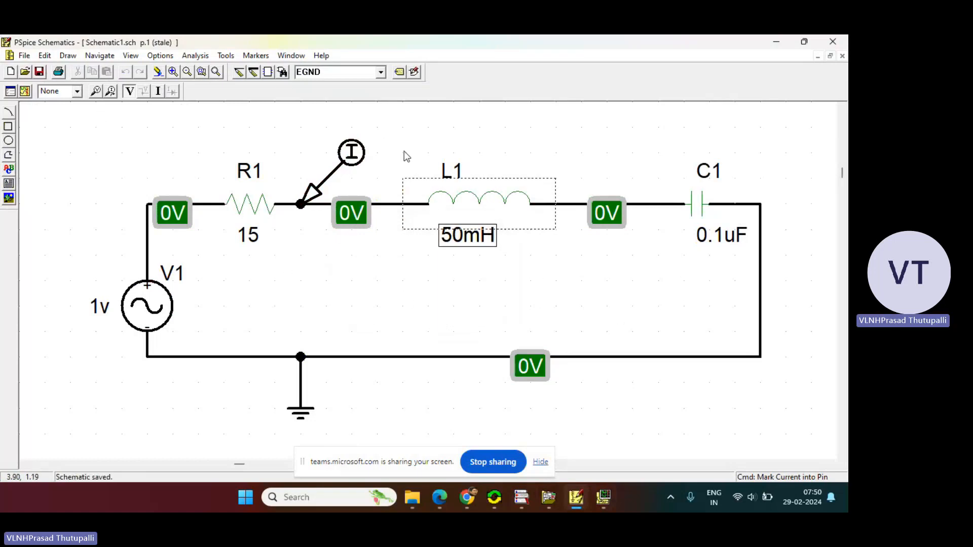
Close the previous simulation plot and simulate the circuit again with the changed inductor
click(603, 497)
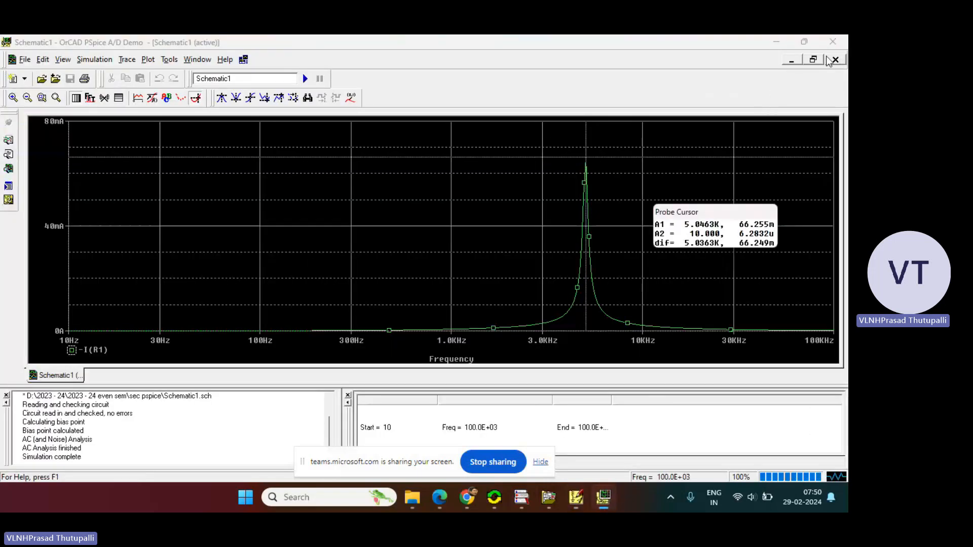
click(834, 60)
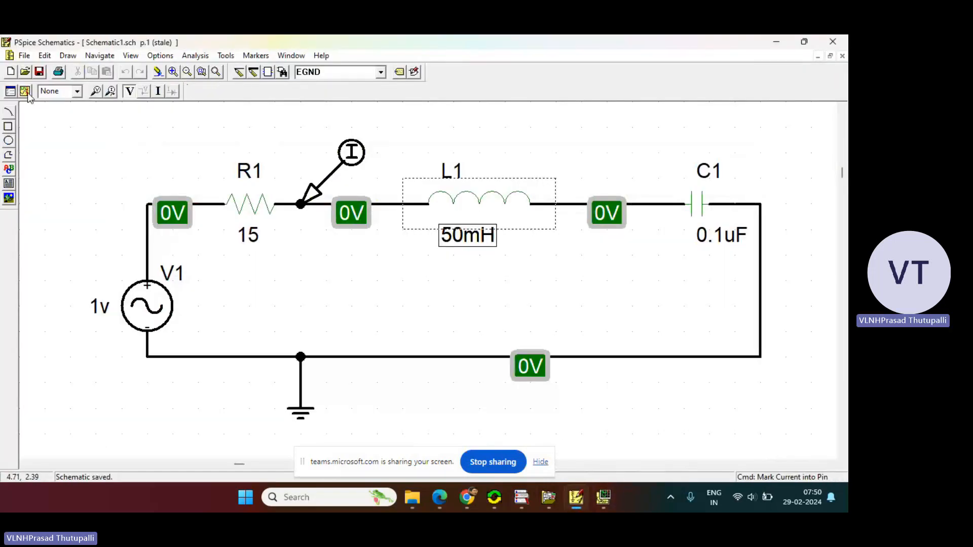
click(25, 92)
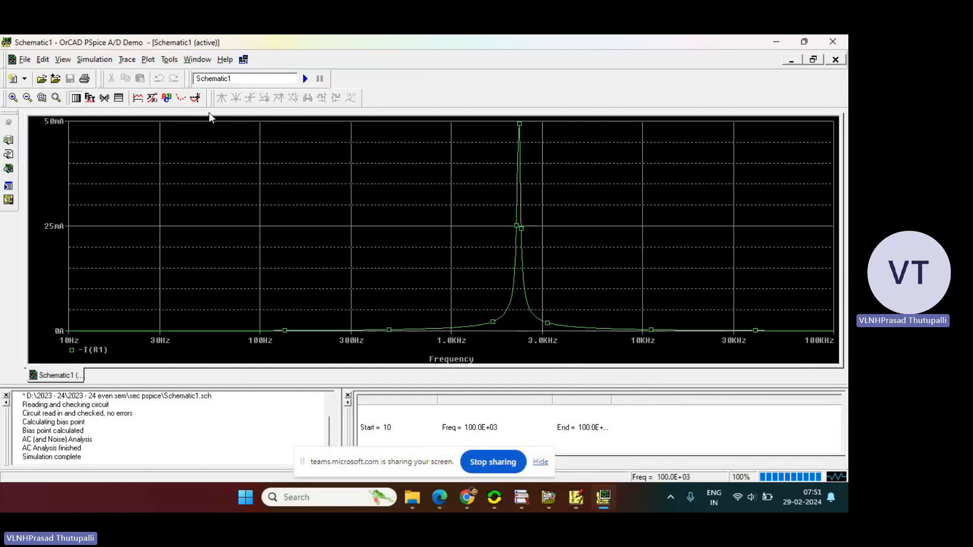
Display the probe cursor on the new plot and place it at the current peak to read the resonant frequency
click(200, 102)
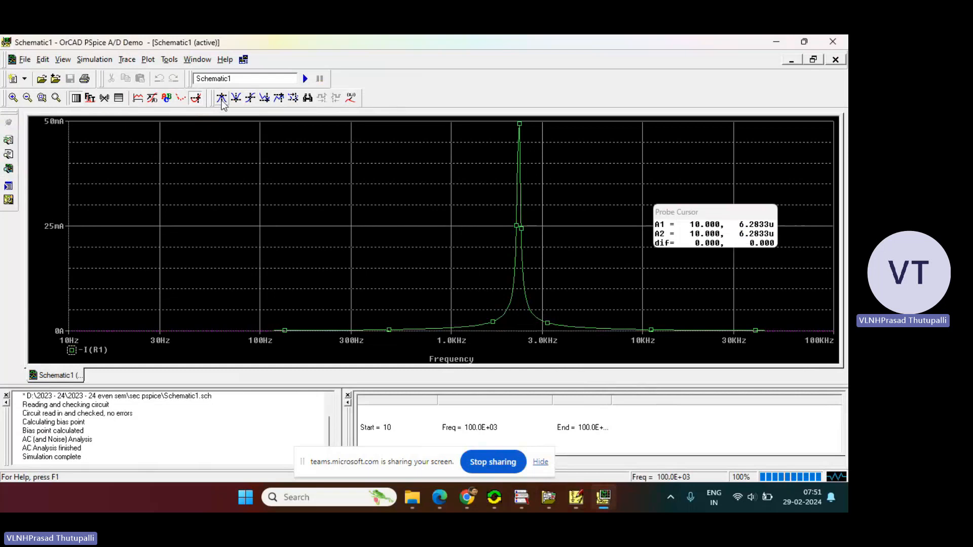
click(222, 99)
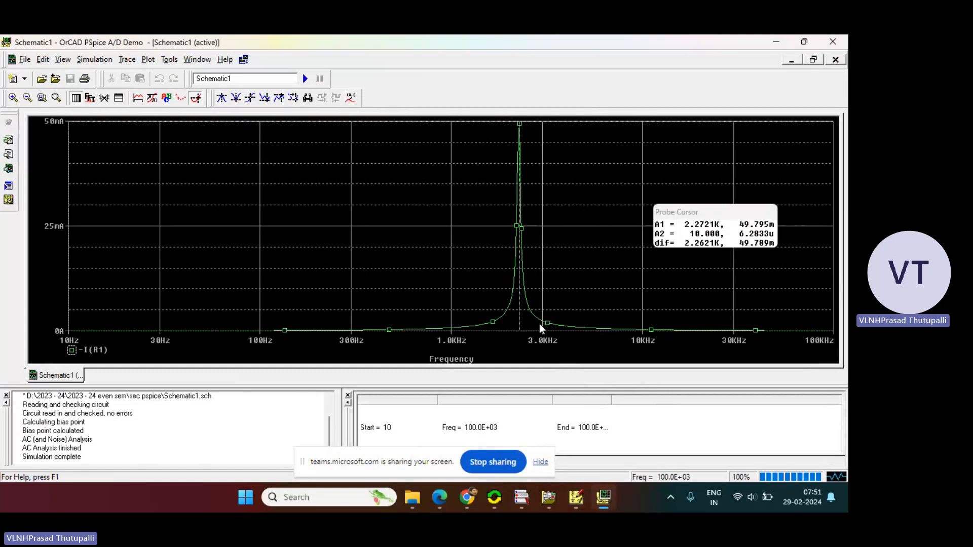
click(221, 99)
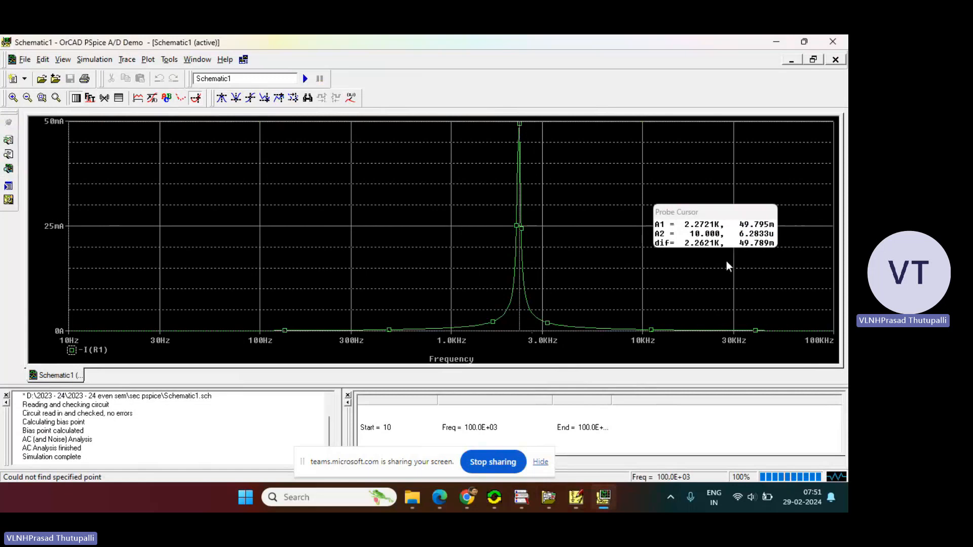
Switch to PSpice Schematics and review the AC sweep's start and end frequency settings, keeping them as they are
click(580, 501)
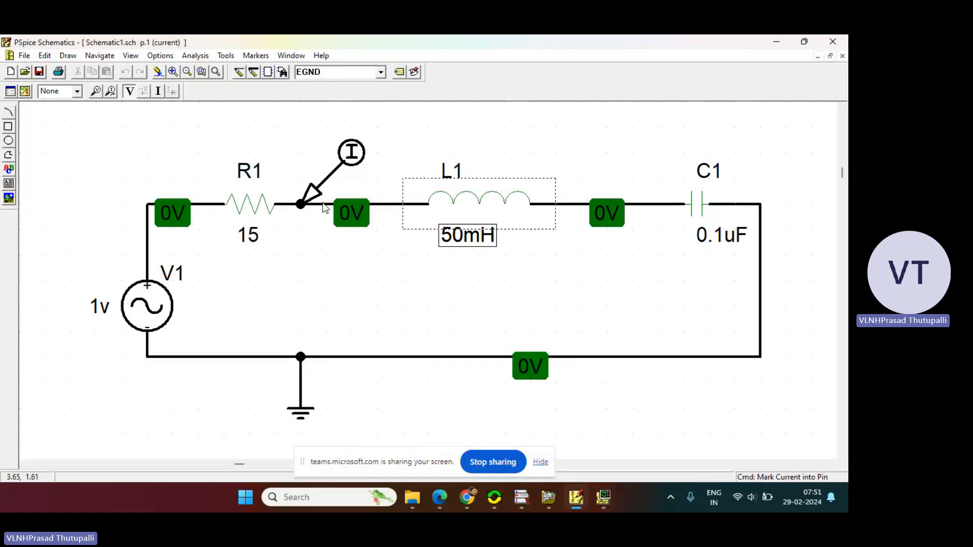
click(10, 92)
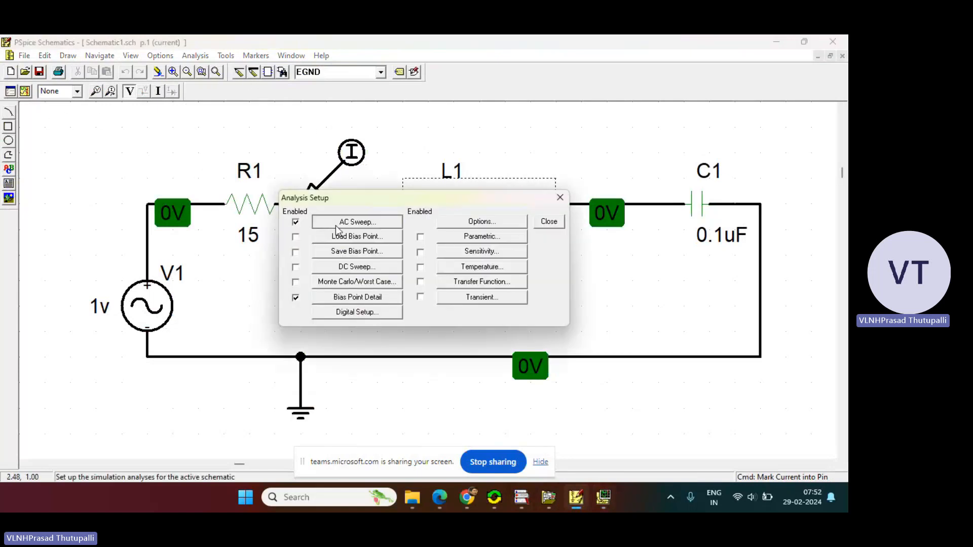
click(336, 223)
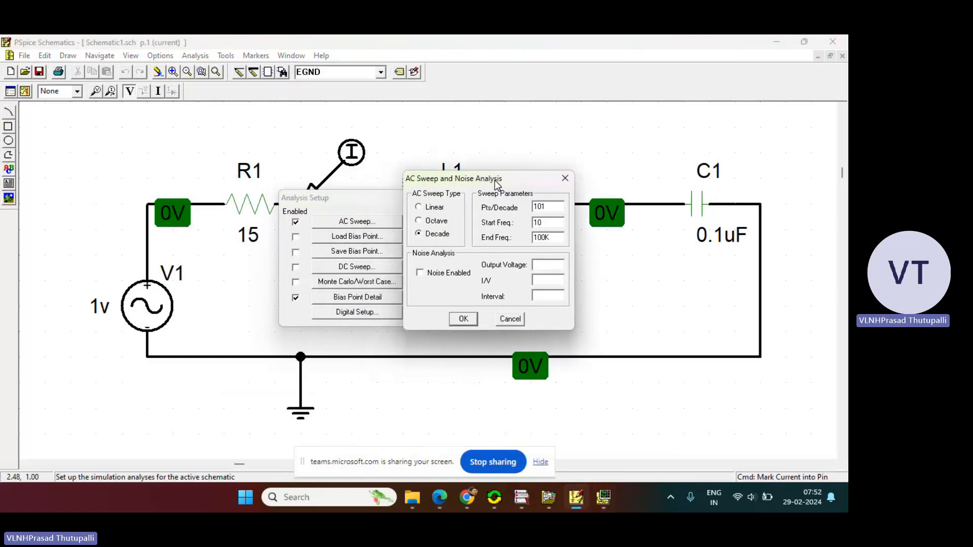
double_click(537, 222)
key(Tab)
click(462, 319)
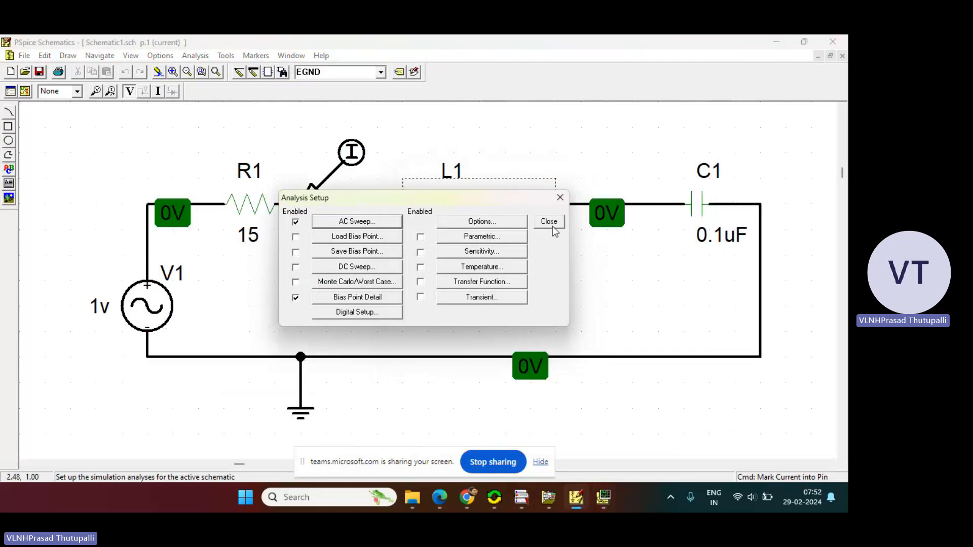
Set the AC sweep's end frequency to 10K after checking the existing plot in OrCAD PSpice A/D, and close the analysis setup
click(357, 221)
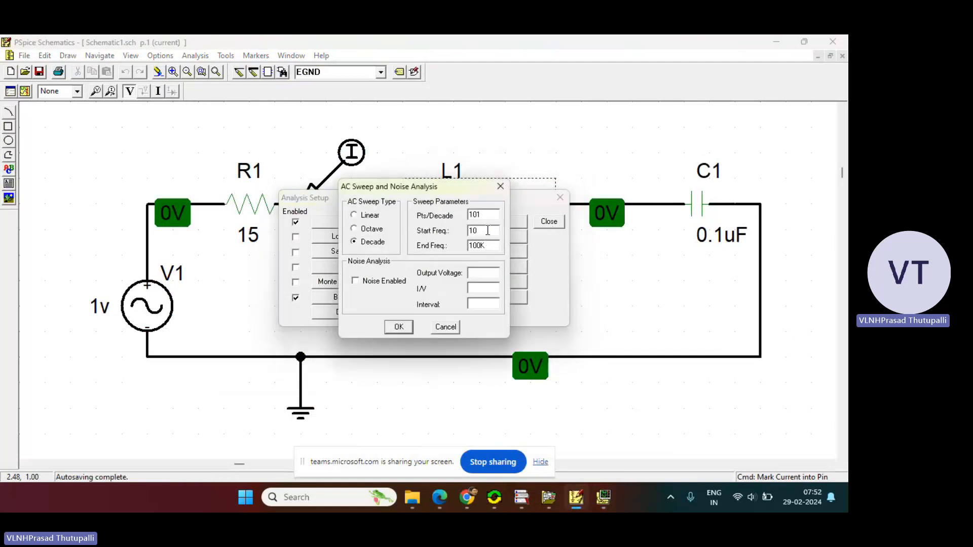
double_click(487, 230)
key(Tab)
click(489, 246)
drag(489, 245, 454, 244)
mouse_move(601, 506)
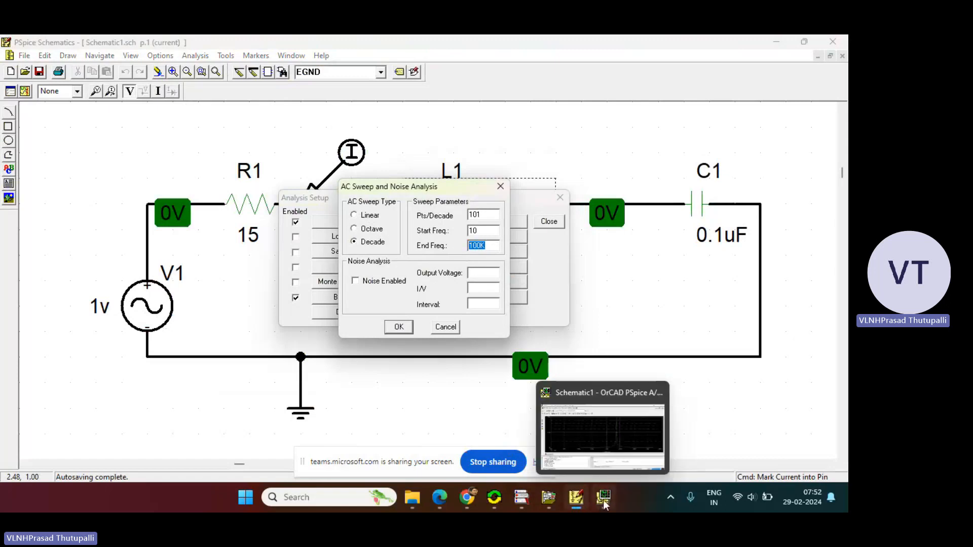
click(603, 498)
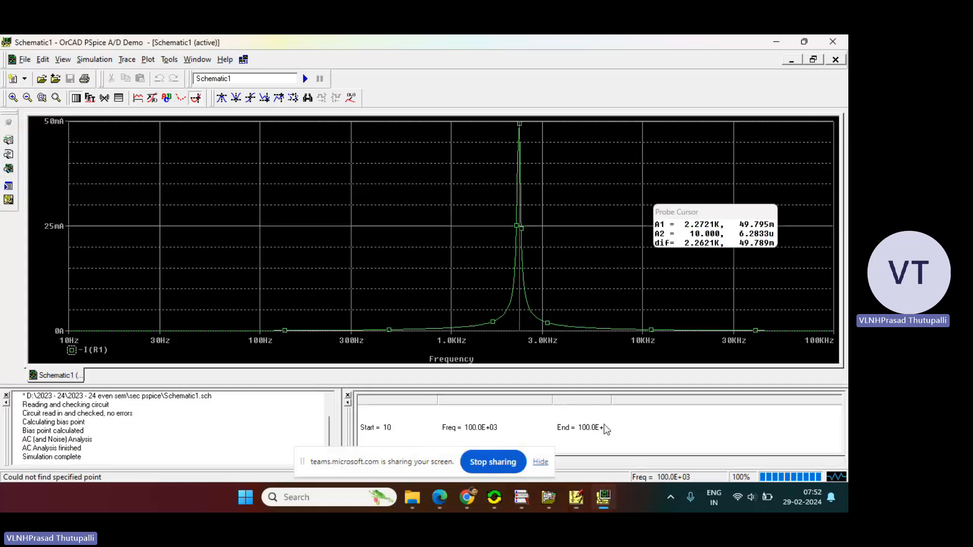
click(577, 498)
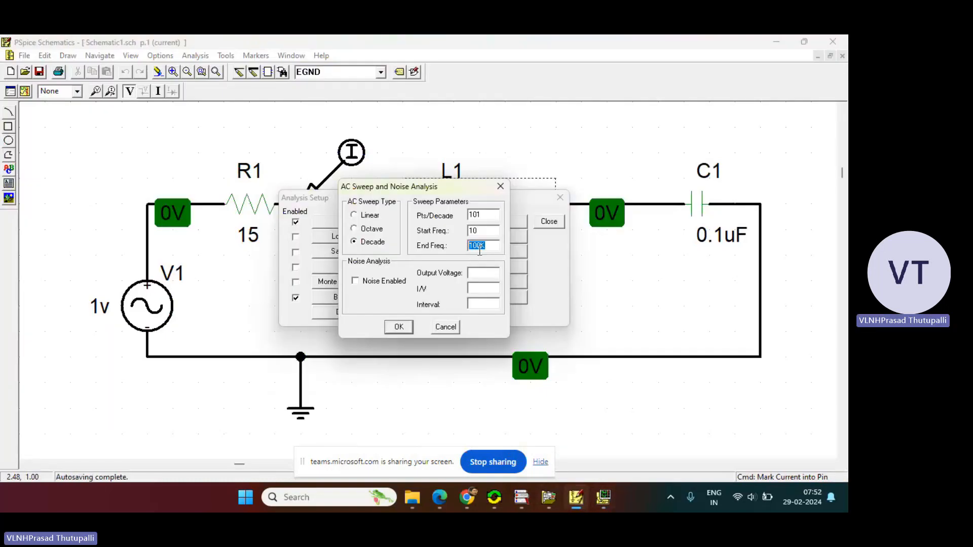
text(10)
click(399, 326)
click(549, 223)
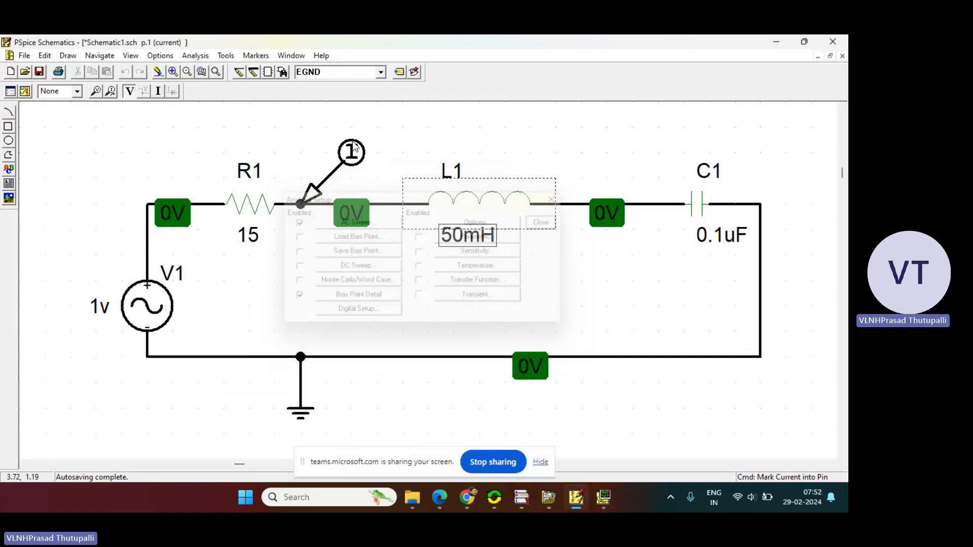
Simulate the circuit with the changed sweep range and switch to OrCAD PSpice A/D to view the new current plot
click(26, 92)
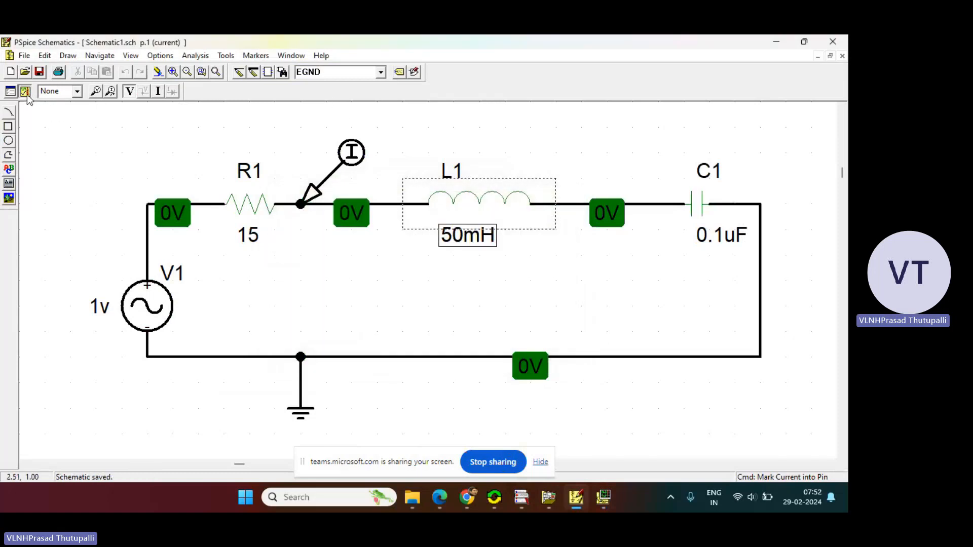
click(600, 502)
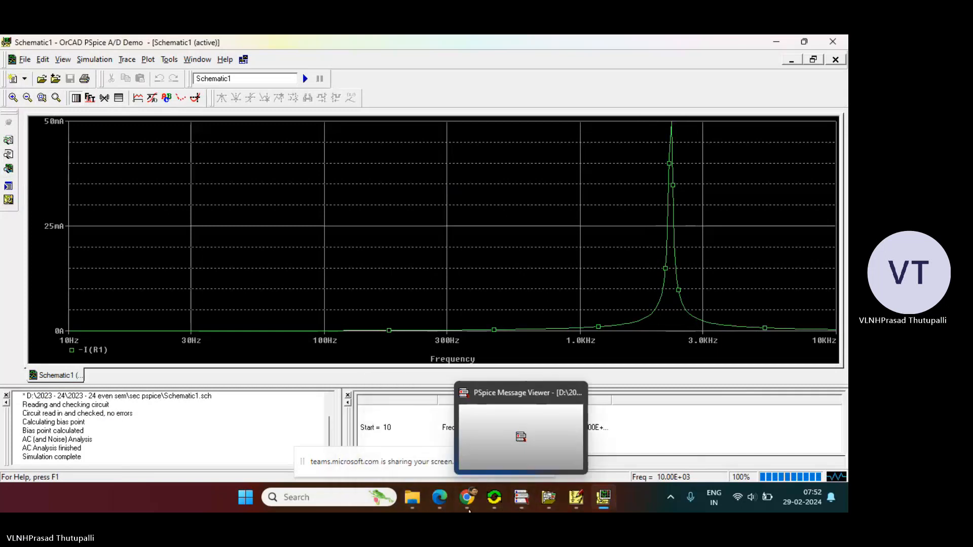
mouse_move(475, 507)
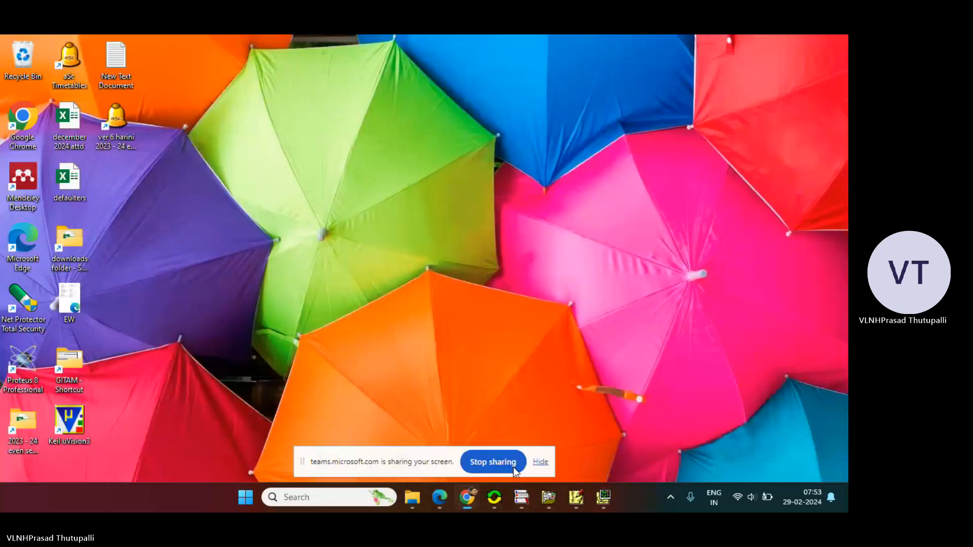
click(512, 467)
click(503, 464)
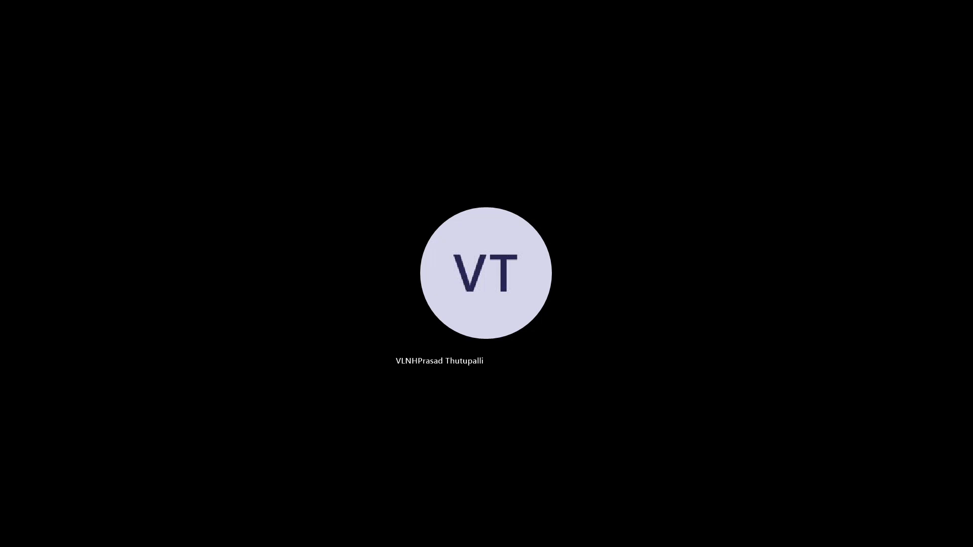